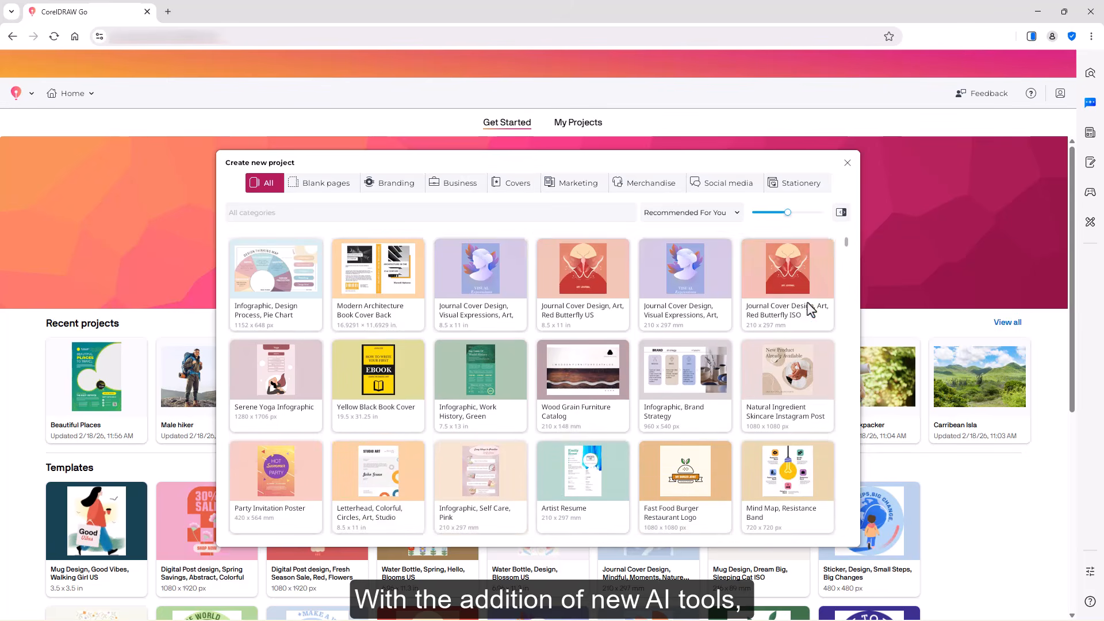
Step: Open the Beautiful Places project from recent projects and open the AI Generate panel
left_click(847, 163)
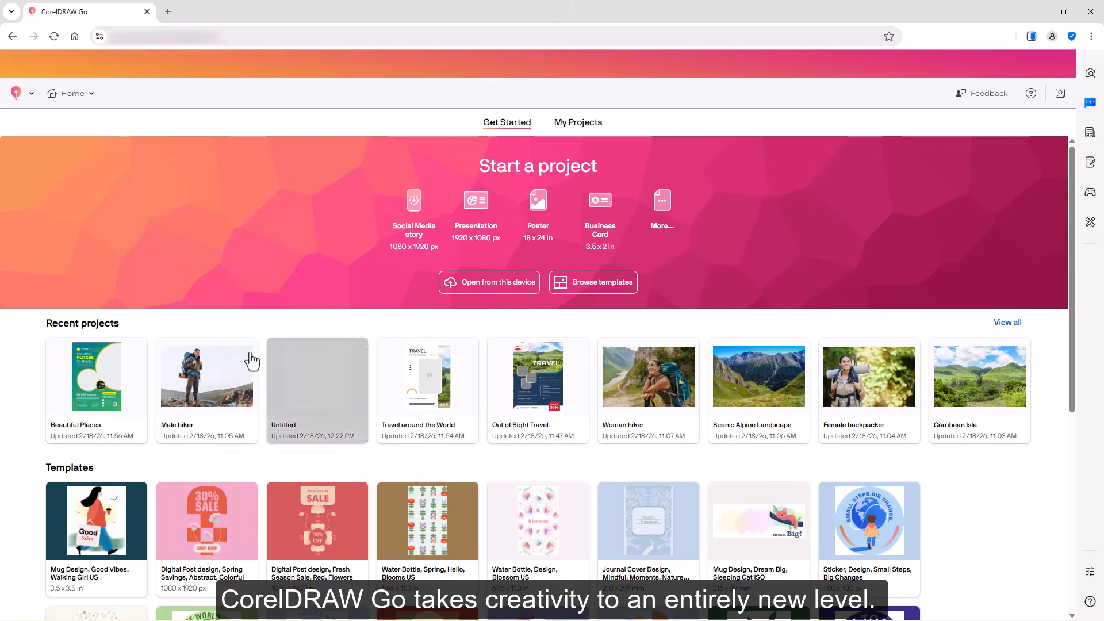
left_click(103, 407)
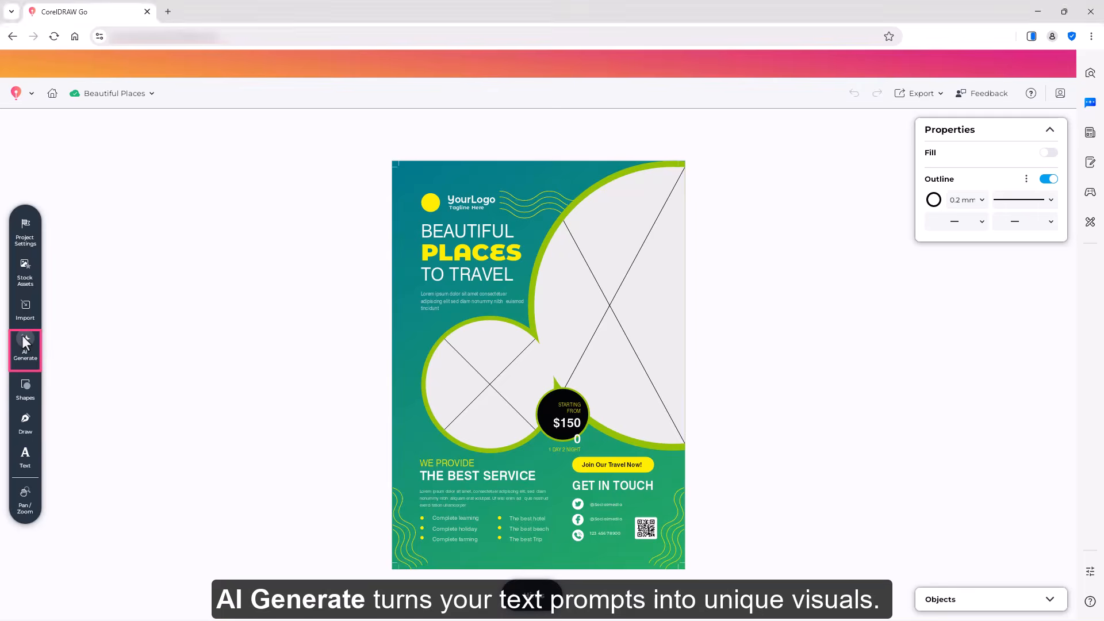
left_click(23, 337)
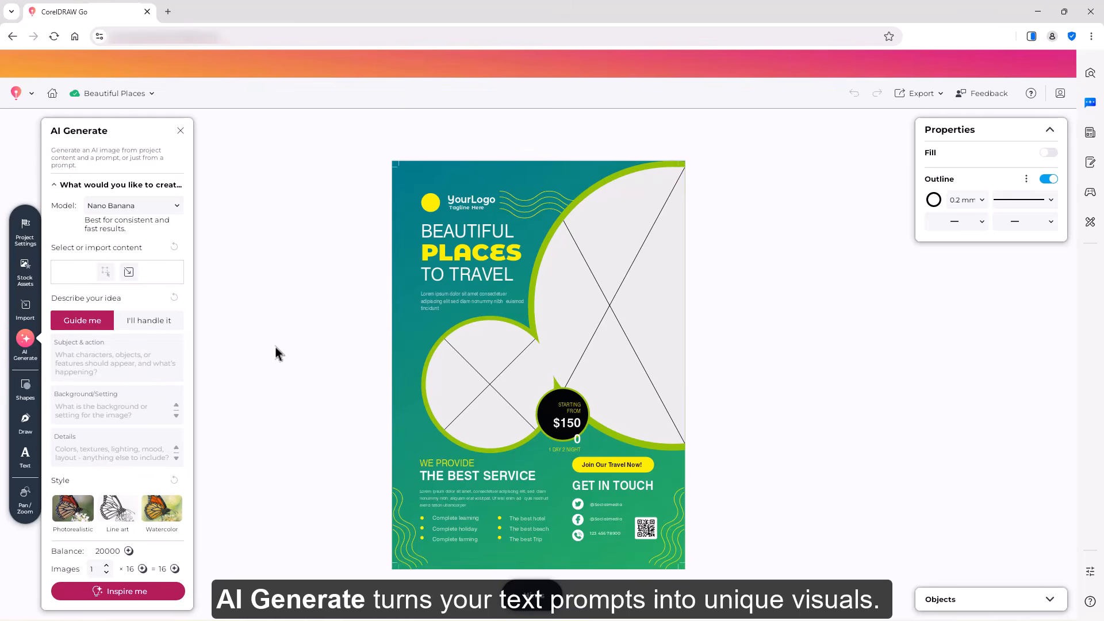
left_click_drag(188, 409, 191, 492)
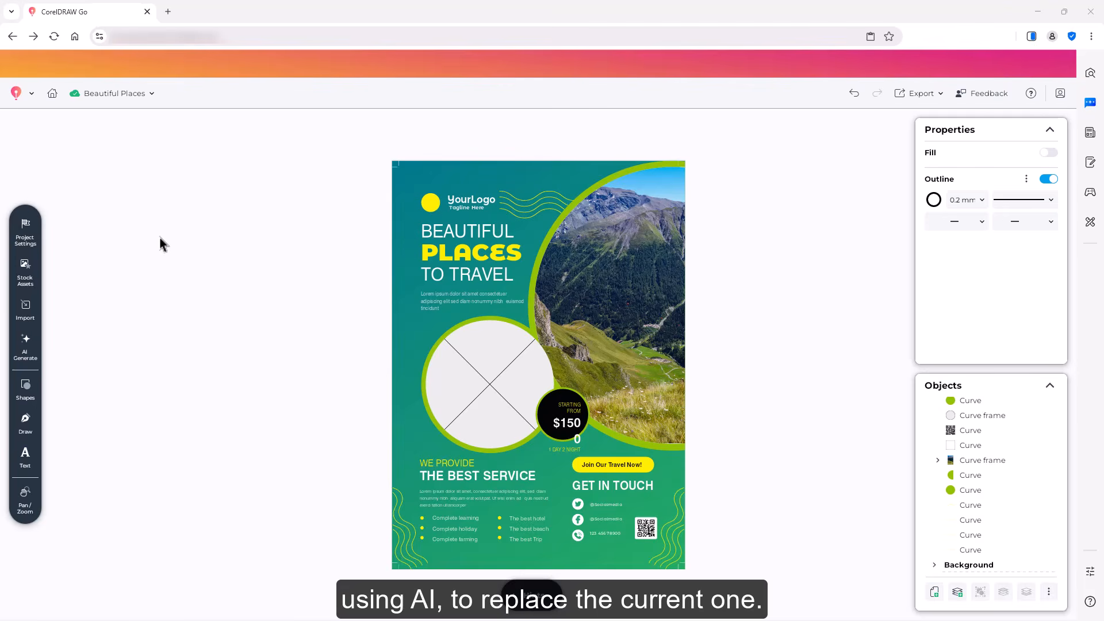
Step: Reopen the AI Generate panel and switch to writing your own prompt
left_click(25, 339)
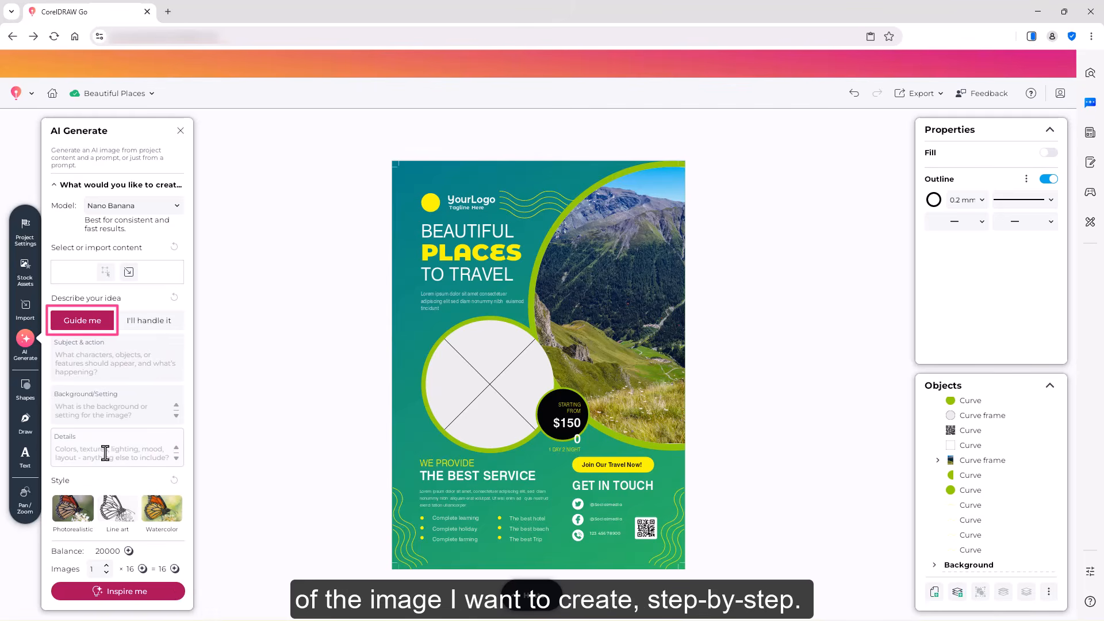
left_click(145, 326)
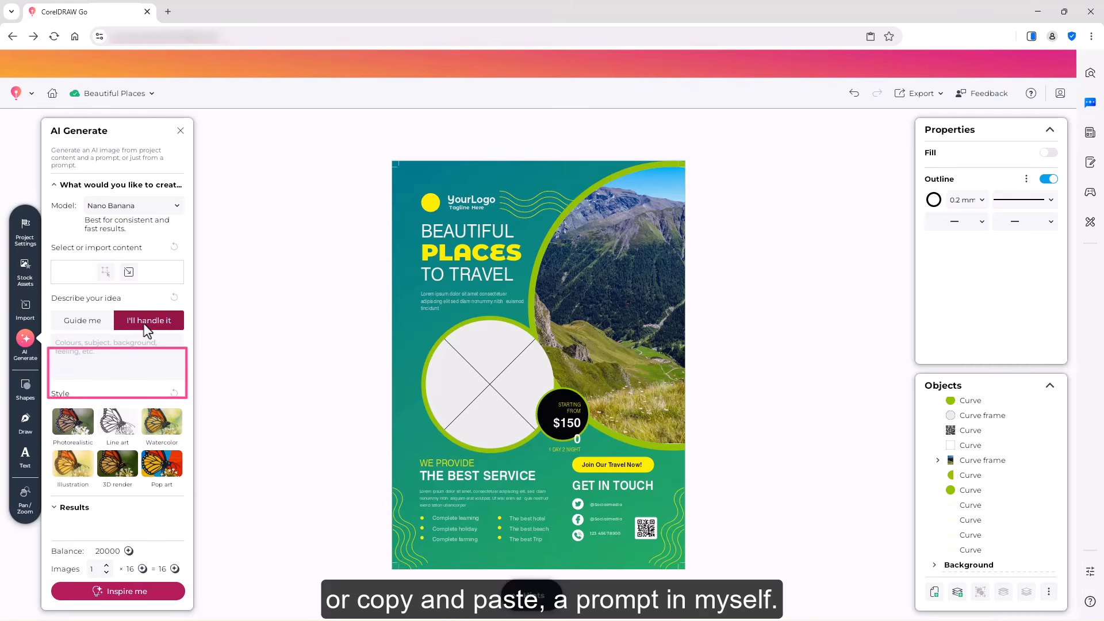
left_click(126, 593)
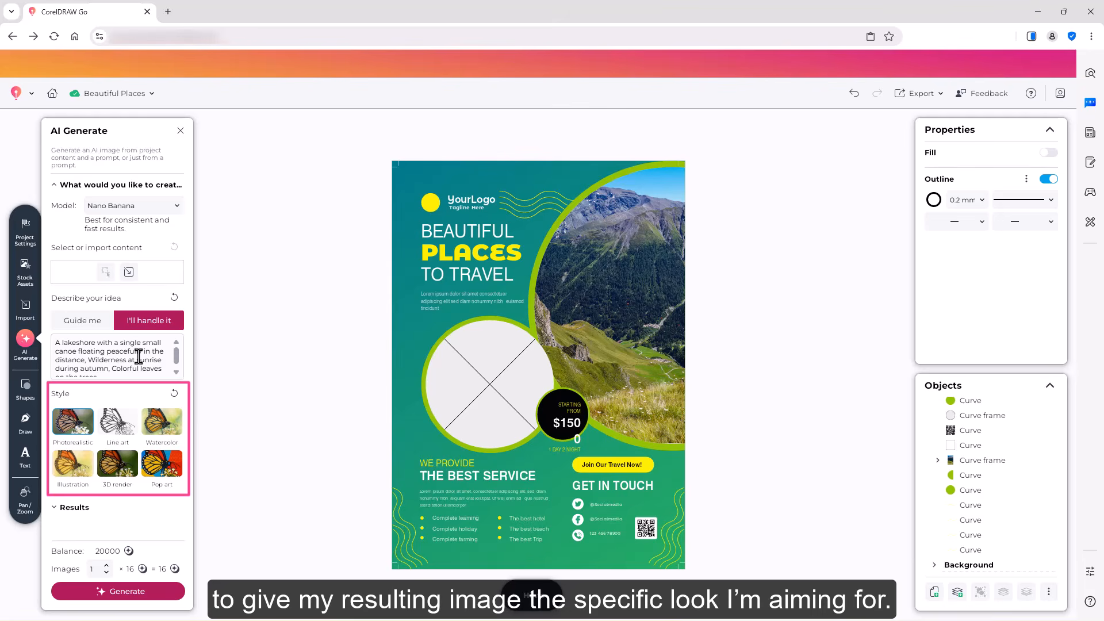
key("ctrl+a")
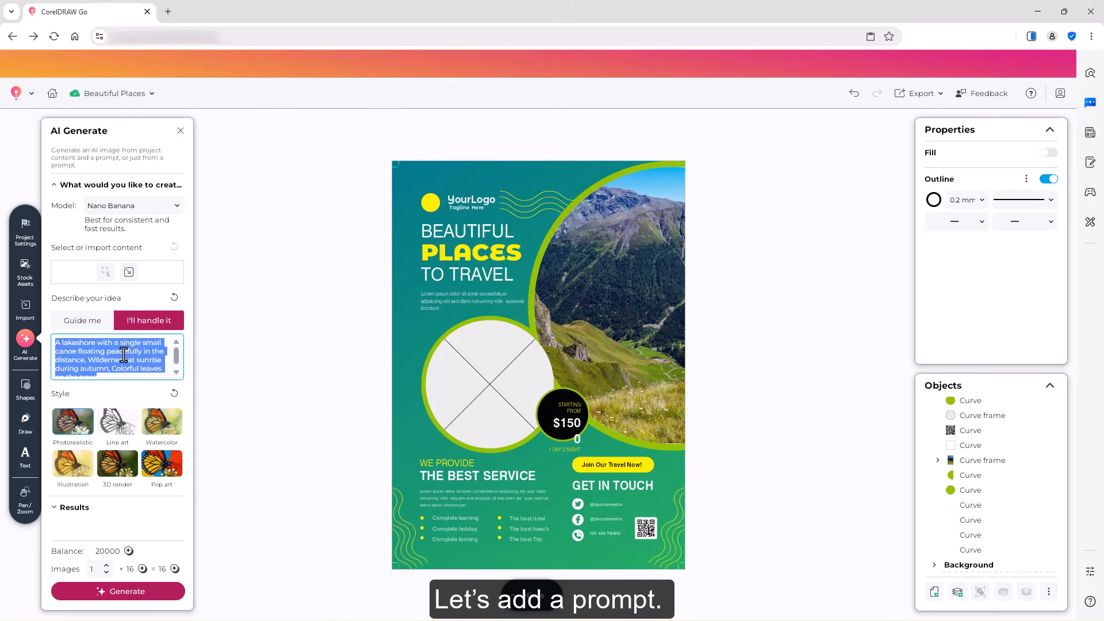
key("BackSpace")
Step: Paste a landscape prompt with an empty grassy path in the foreground and select the Flux Schnell model
left_click(61, 345)
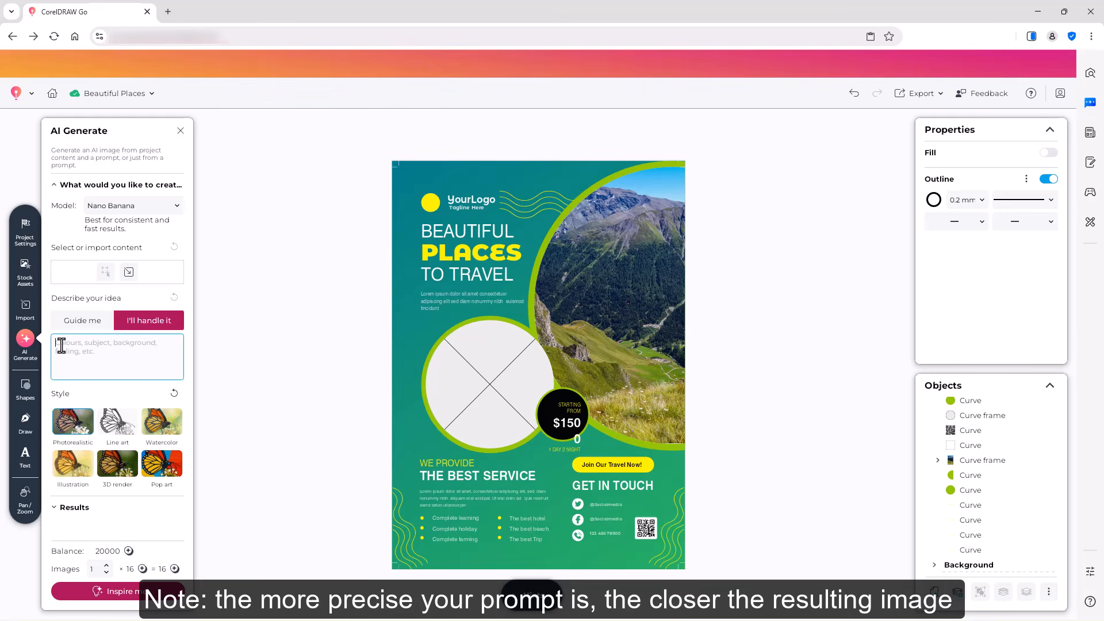
key("ctrl+v")
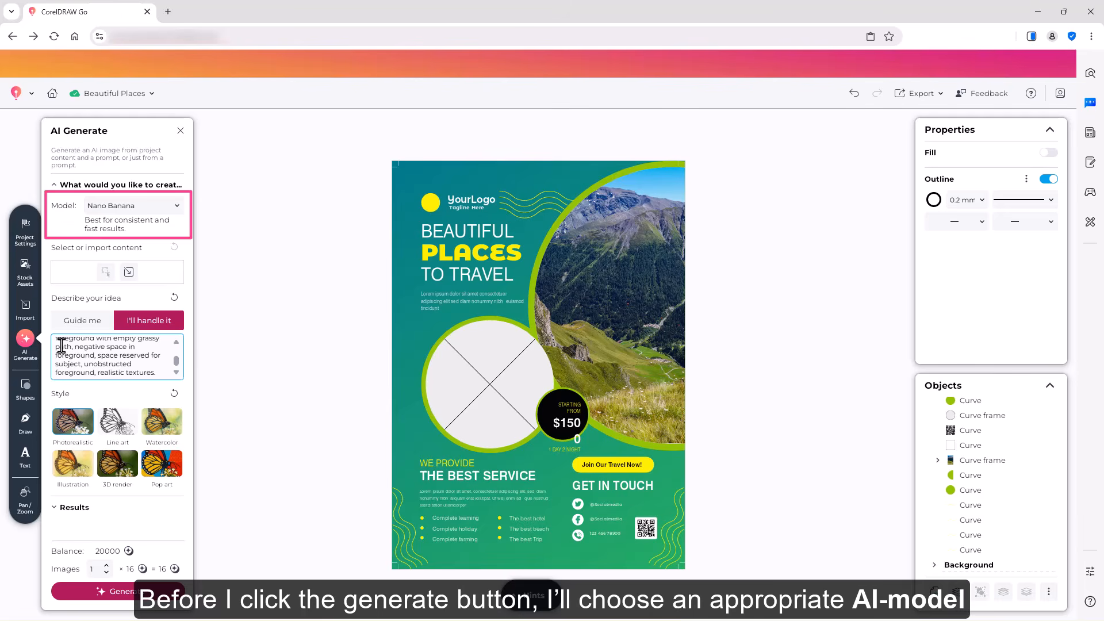
left_click(178, 208)
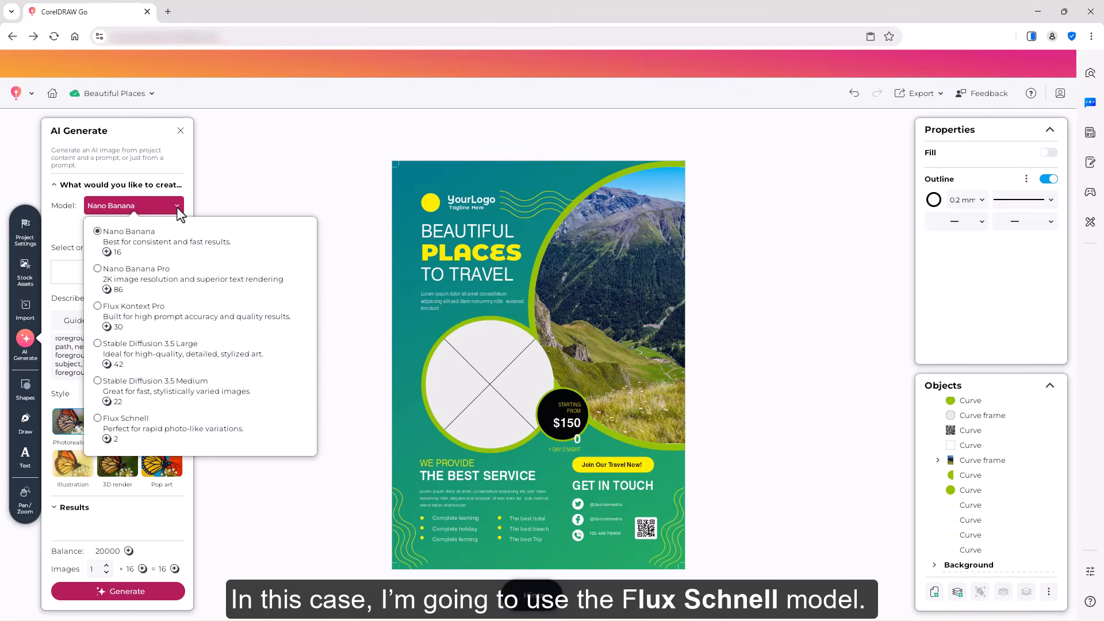
left_click(98, 419)
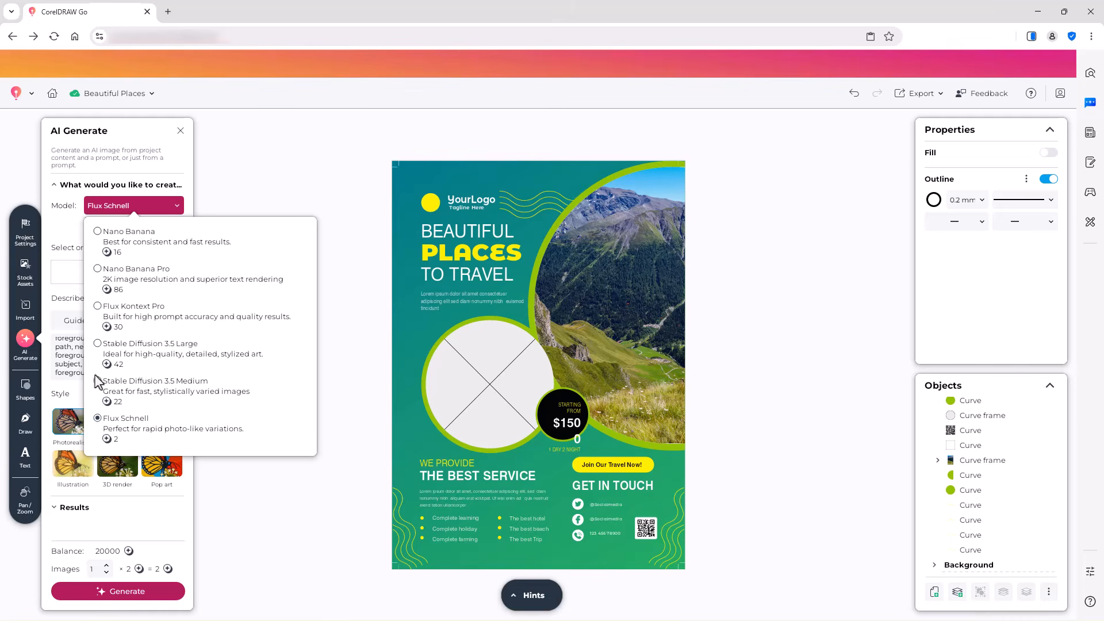
left_click(59, 229)
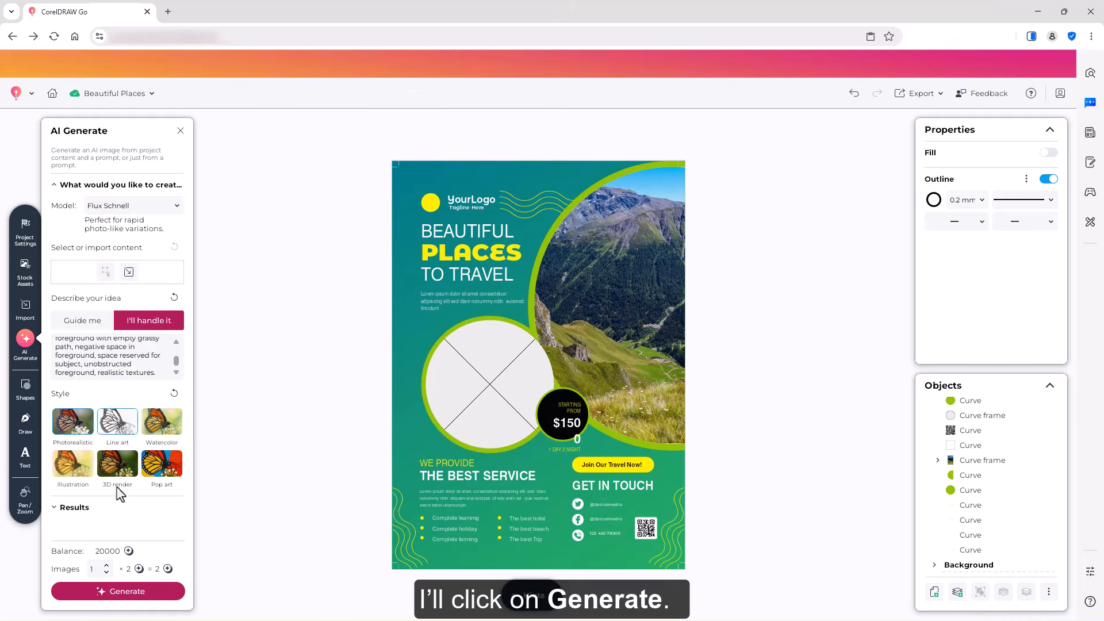
Step: Generate the image, scale it down and move it beside the poster
left_click(128, 592)
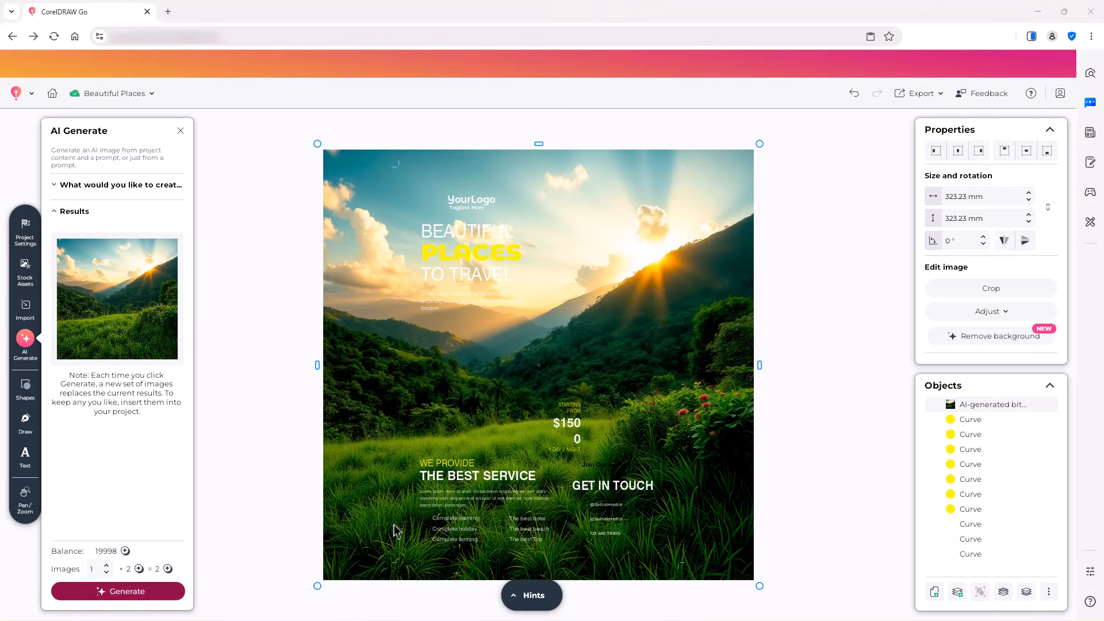
left_click_drag(759, 144, 598, 254)
left_click_drag(460, 343, 813, 262)
Step: Replace the mountain photo inside the large curved frame with the generated valley image
left_click_drag(1062, 430, 1074, 526)
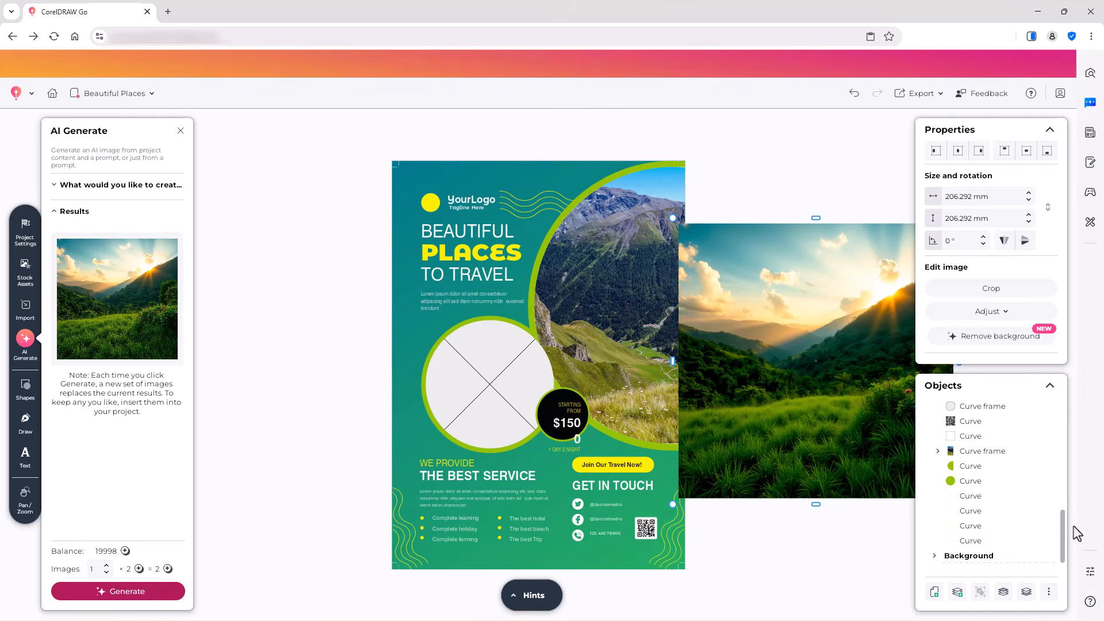
left_click(937, 451)
left_click(941, 466)
left_click(986, 481)
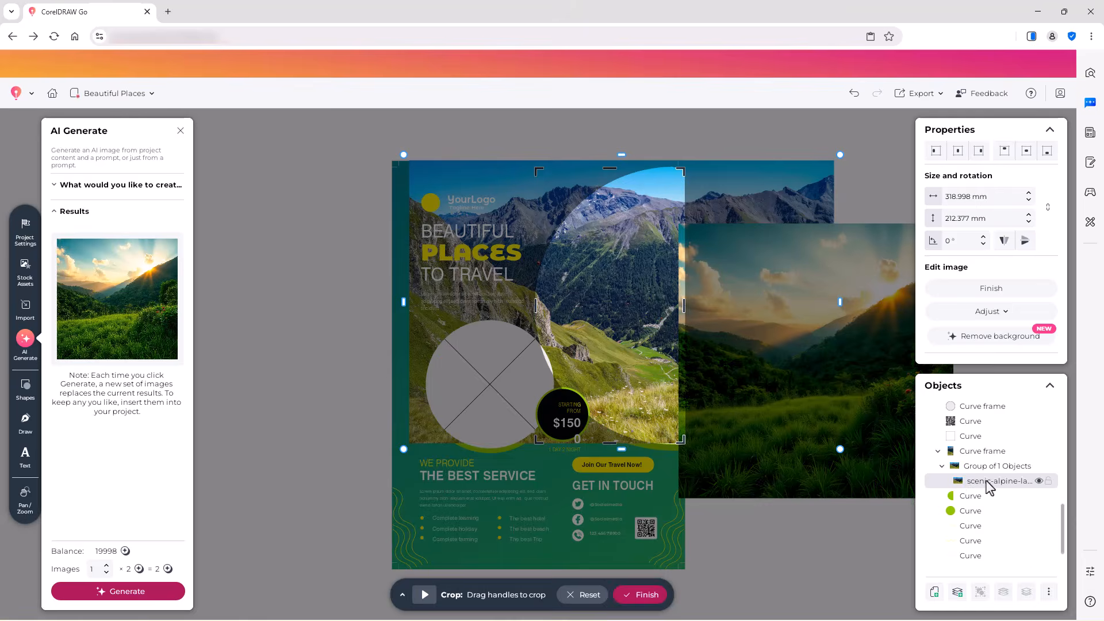
key("Delete")
left_click_drag(905, 417, 663, 302)
left_click(812, 321)
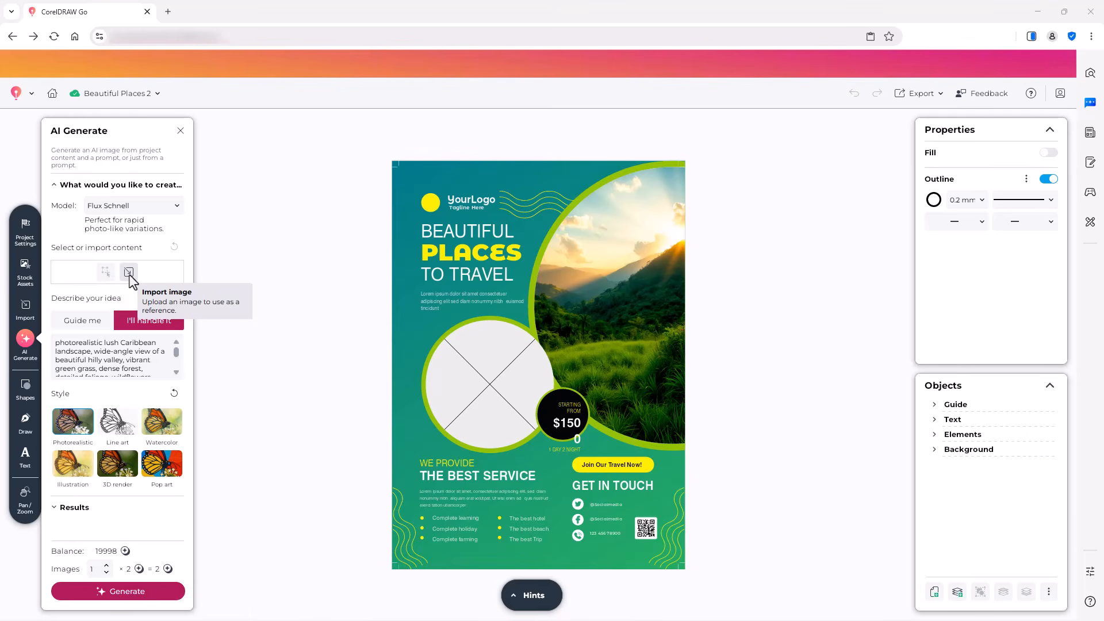
Step: Reset the prompt and style, then import Male hiker.png as the reference image
left_click(174, 297)
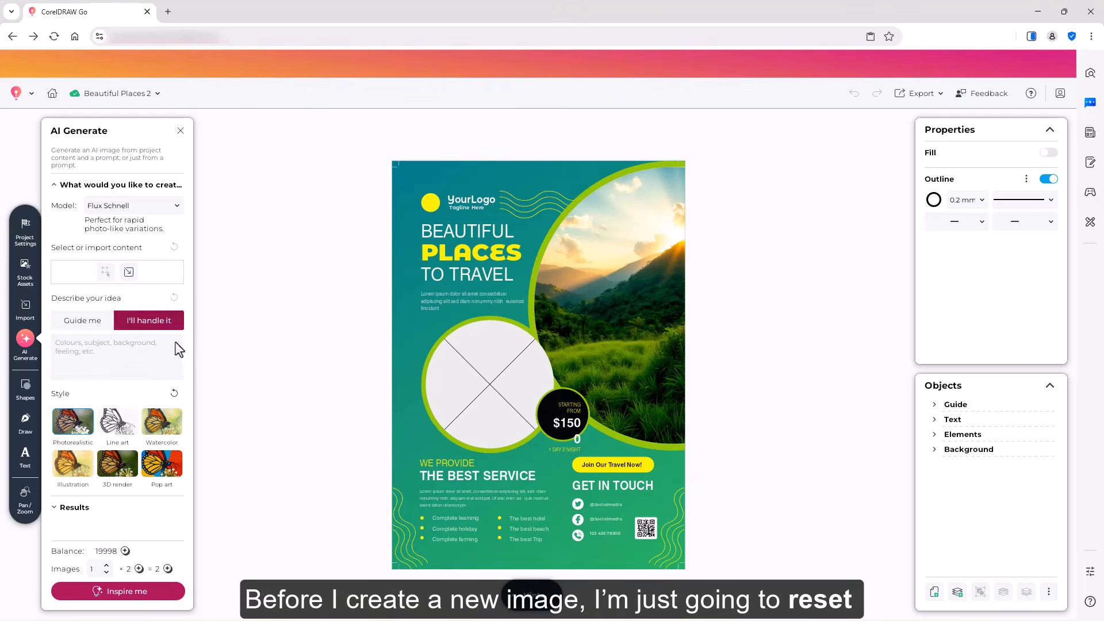
left_click(174, 394)
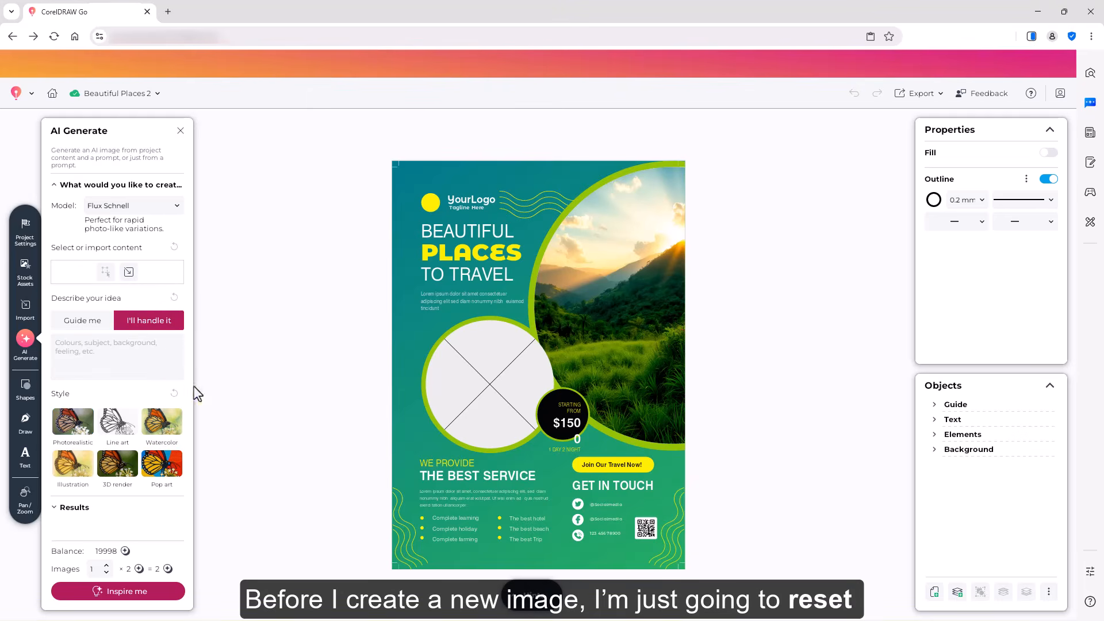
left_click(129, 273)
left_click(520, 317)
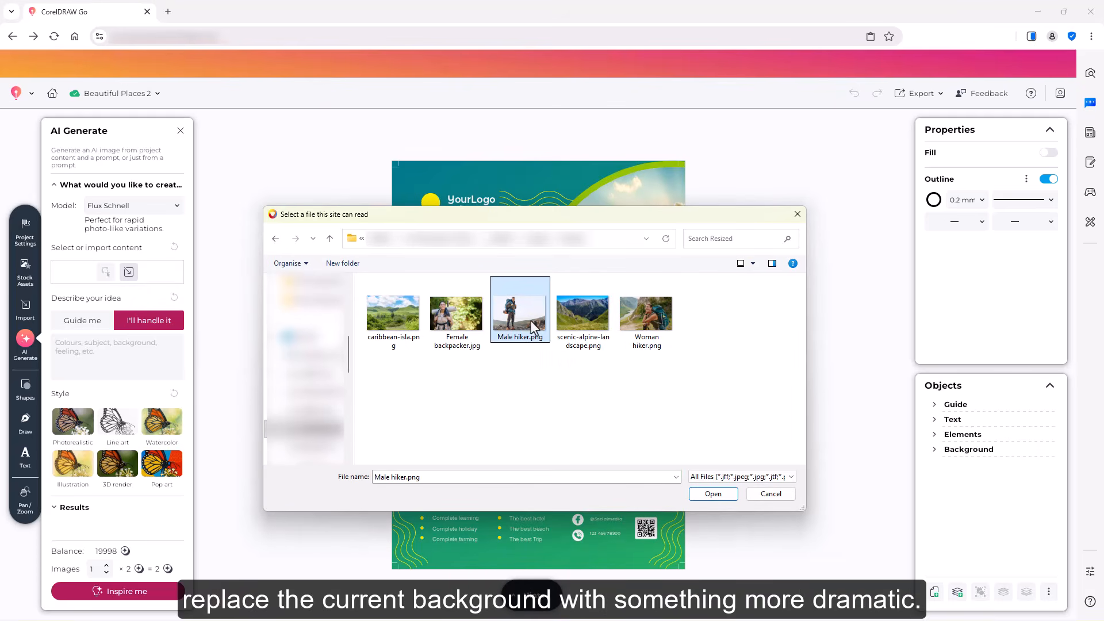
left_click(713, 495)
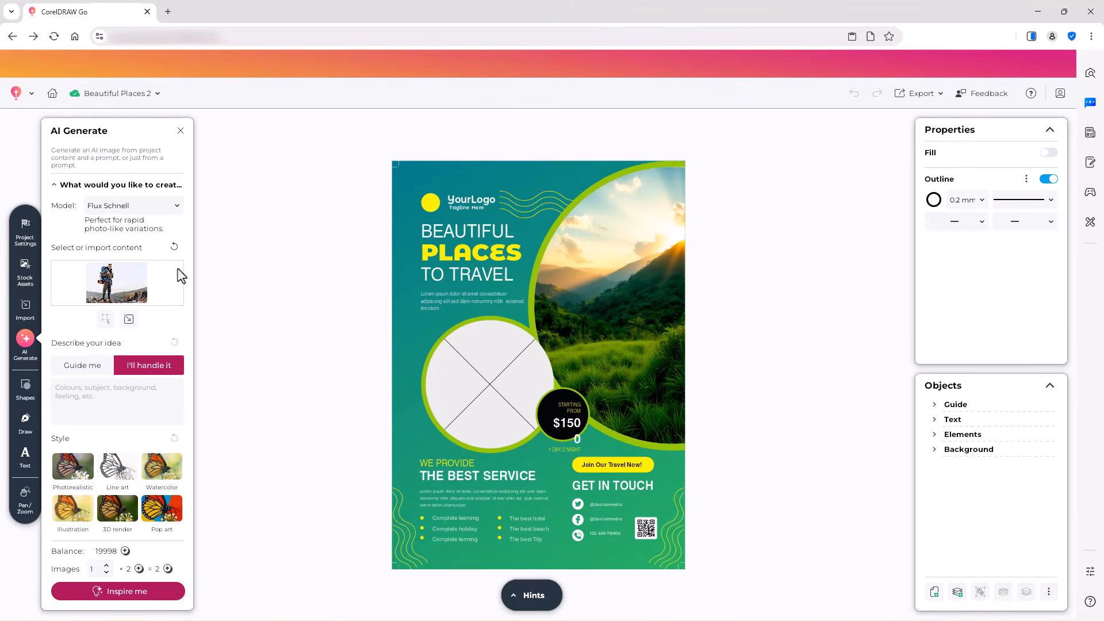
Step: Select the Nano Banana model and paste a prompt keeping the hiker unchanged as a complete figure
left_click(176, 207)
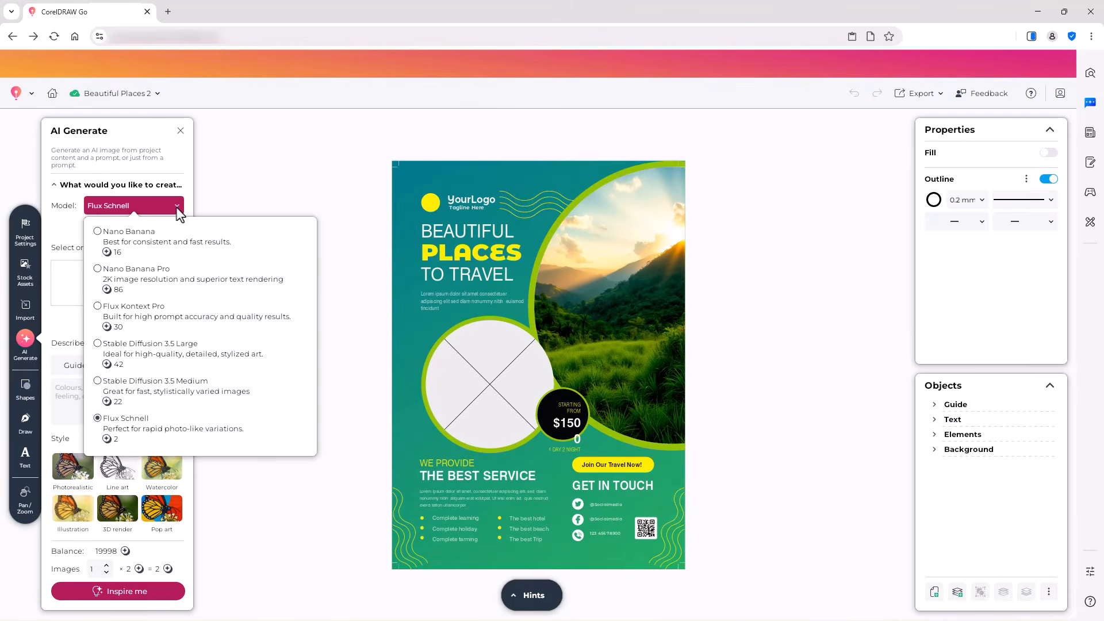
left_click(98, 232)
left_click(56, 395)
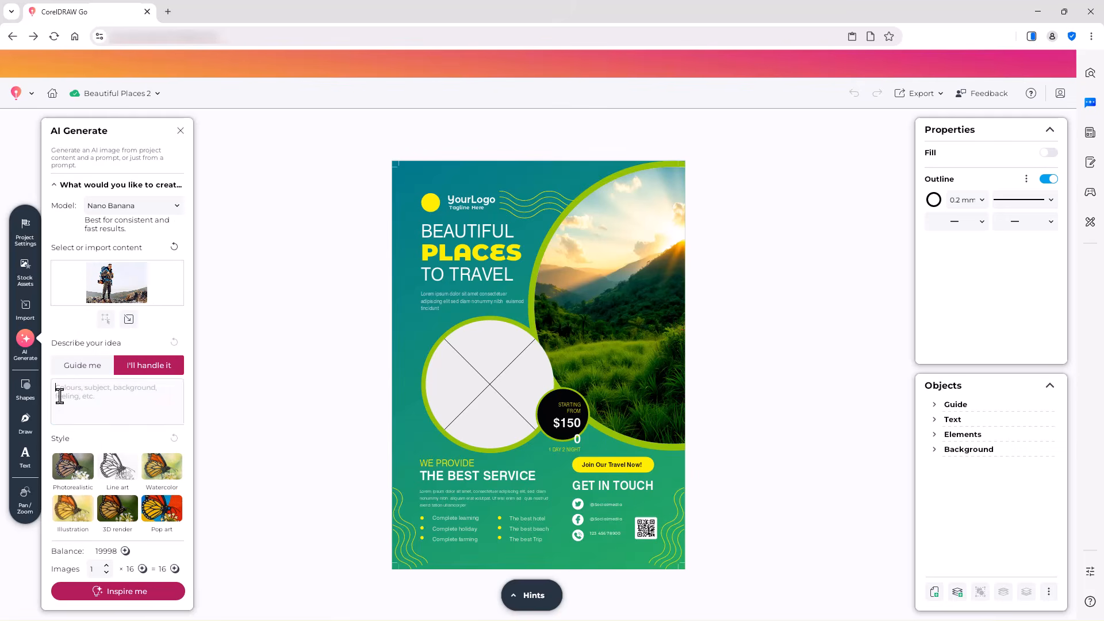
key("ctrl+v")
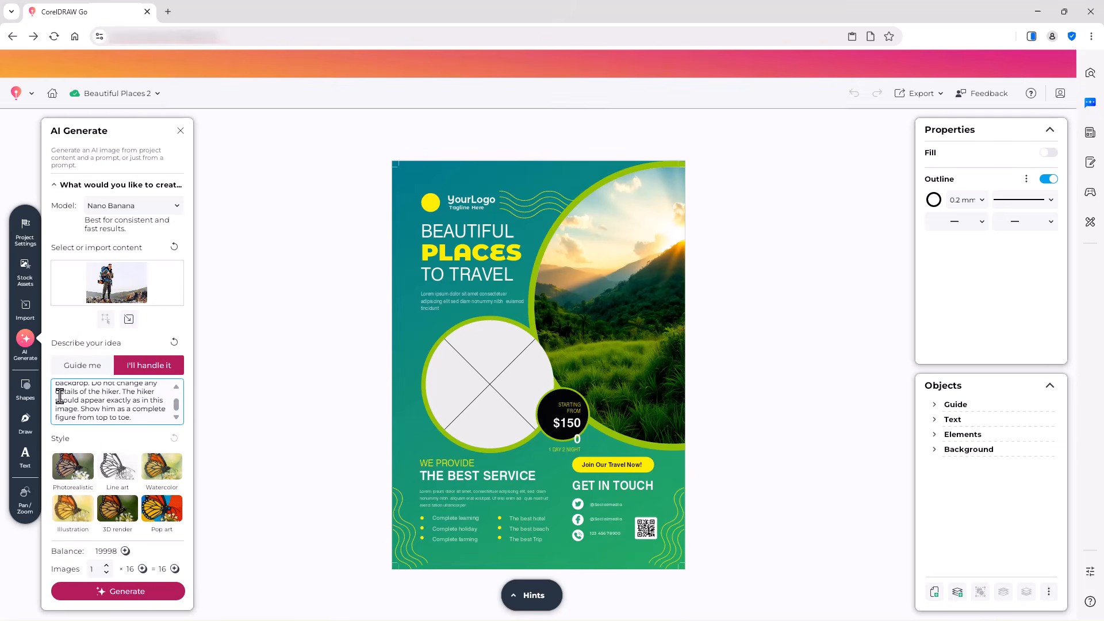
Step: Generate the hiker image and place it into the circular frame, scaled down to fit
left_click(121, 590)
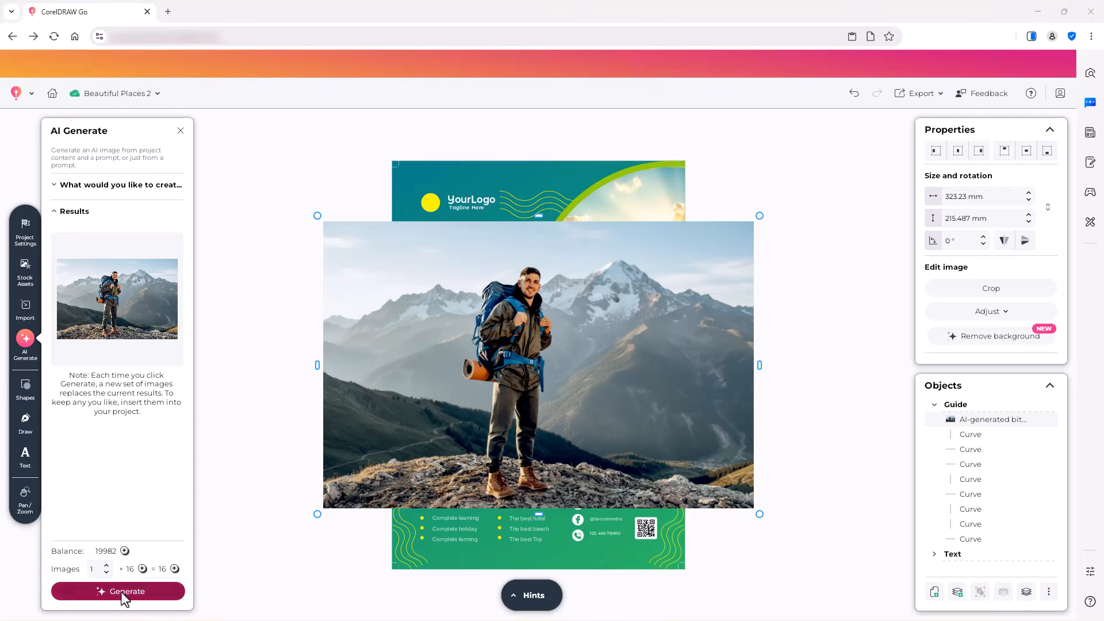
left_click_drag(760, 216, 600, 322)
left_click_drag(415, 414, 475, 393)
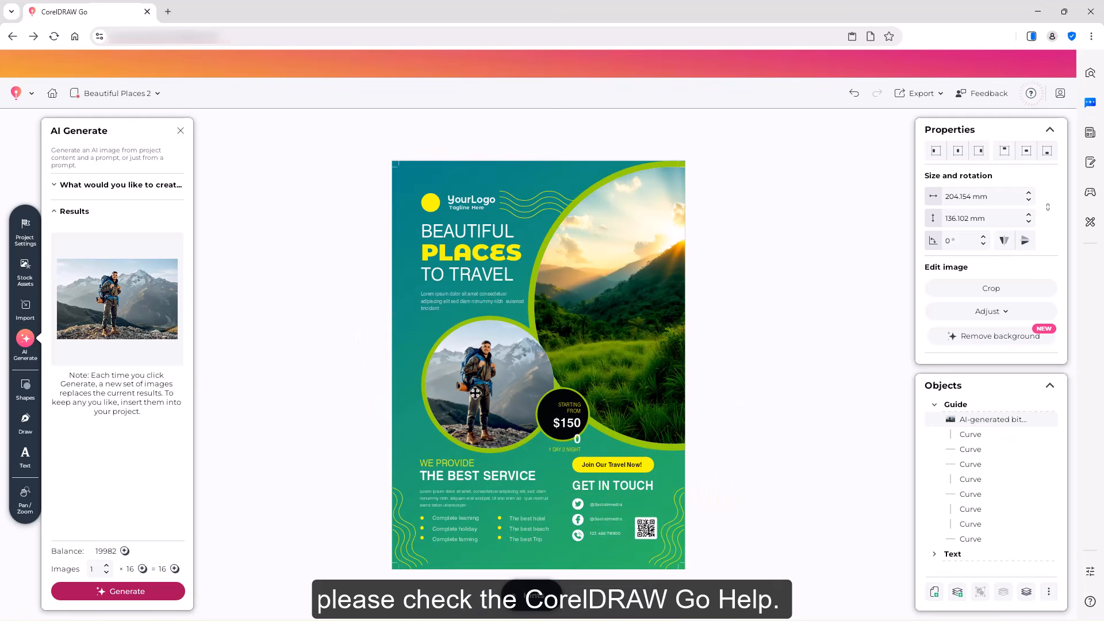
left_click(760, 375)
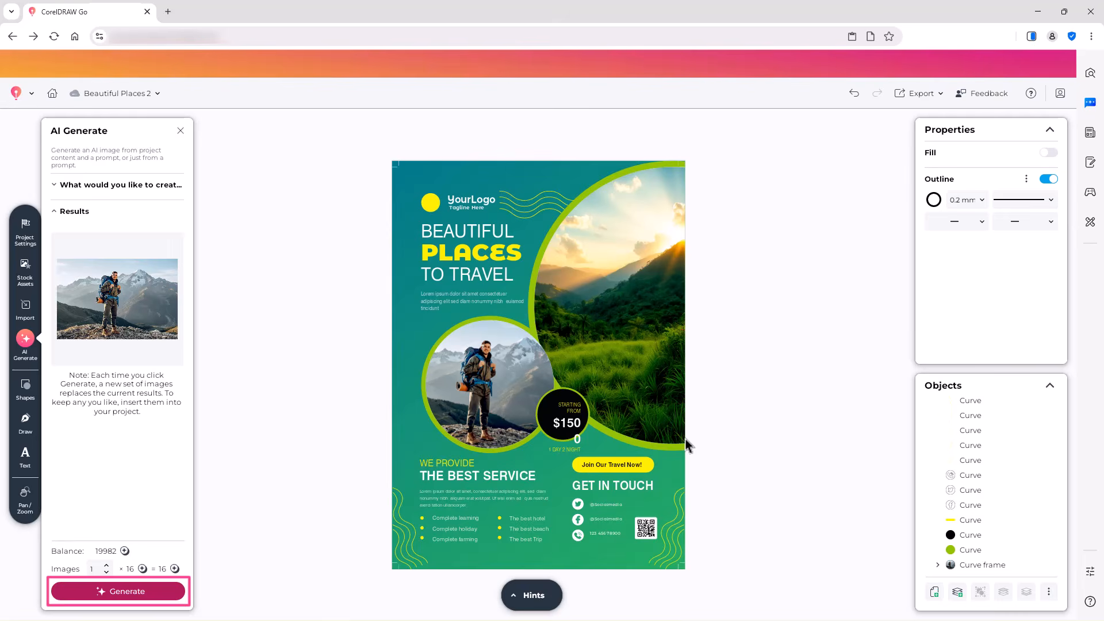
Step: Delete the generated images from both the circular frame and the large curved frame
left_click(938, 565)
scroll(944, 548, "down", 4)
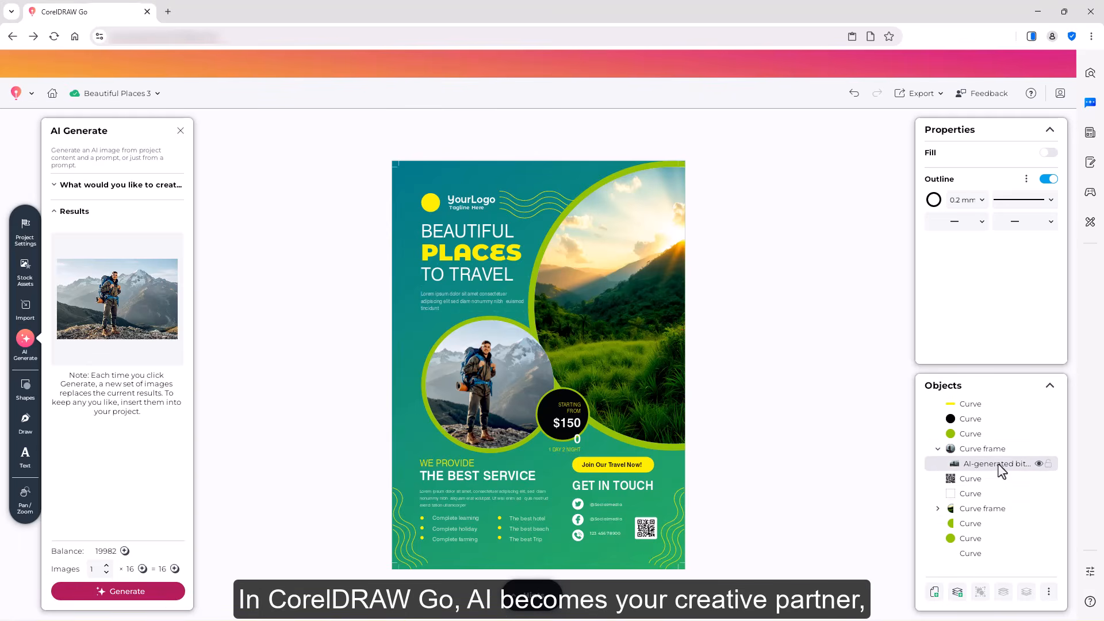
left_click(999, 465)
left_click(938, 494)
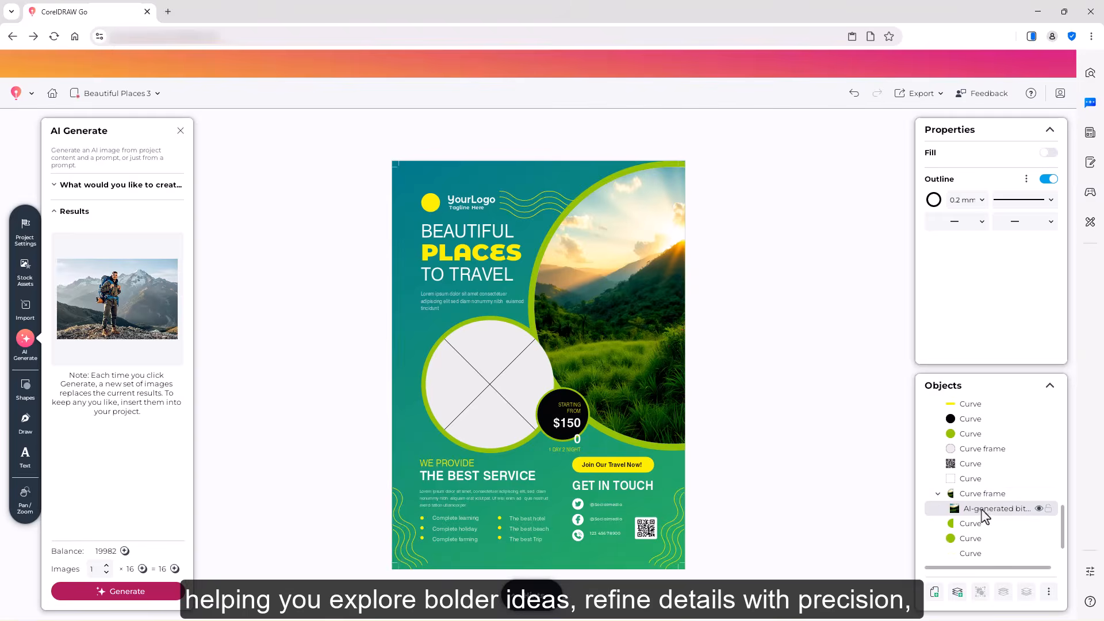
left_click(974, 511)
key("Delete")
Step: Reset the reference content and the prompt in the AI Generate settings
left_click(55, 211)
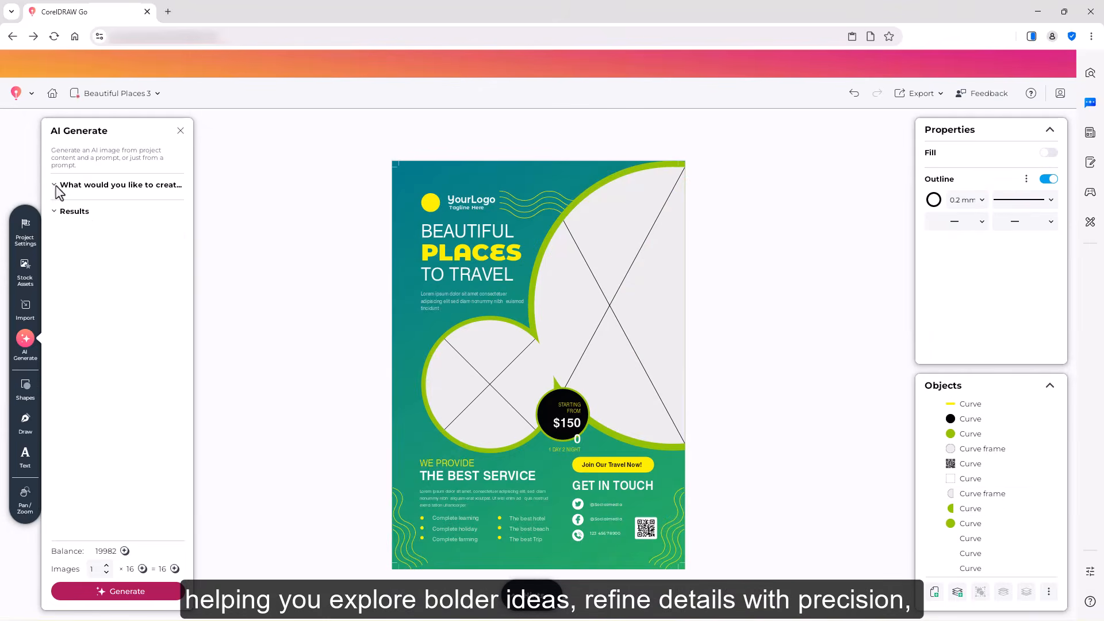
left_click(57, 185)
left_click(175, 247)
left_click(174, 297)
Step: Paste a professional nature photography prompt and select the Flux Kontext Pro model
left_click(59, 345)
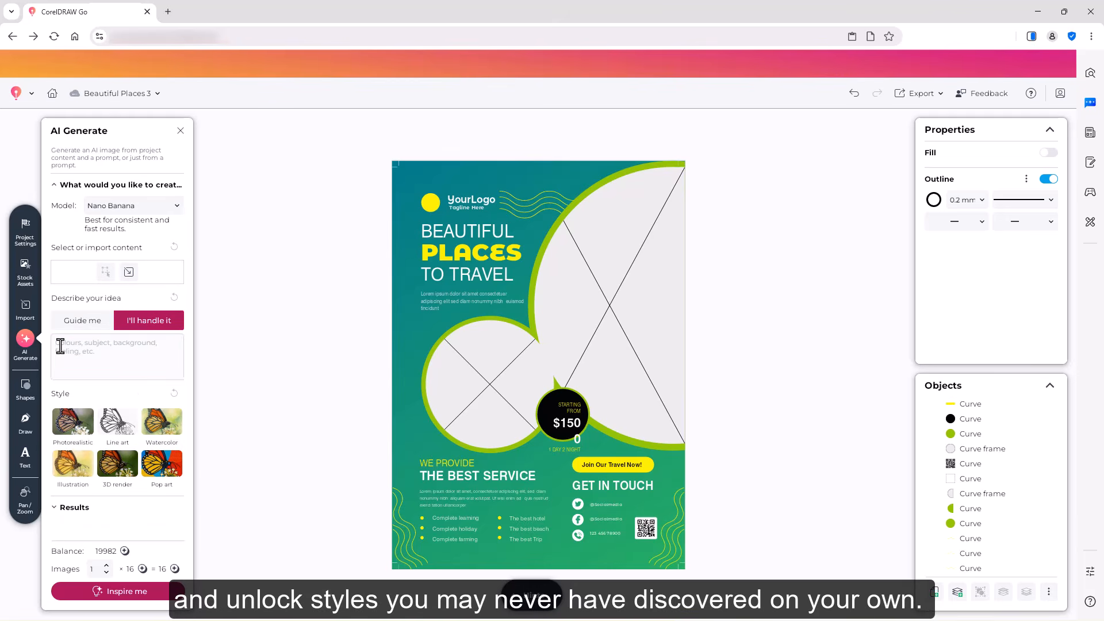
key("ctrl+v")
left_click(176, 207)
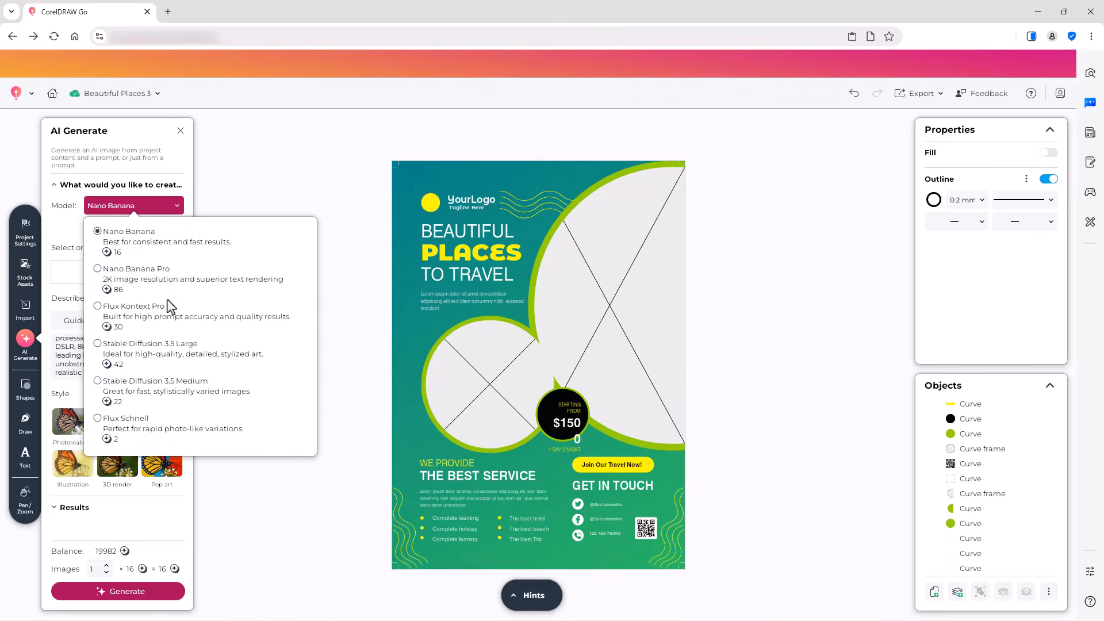
left_click(102, 315)
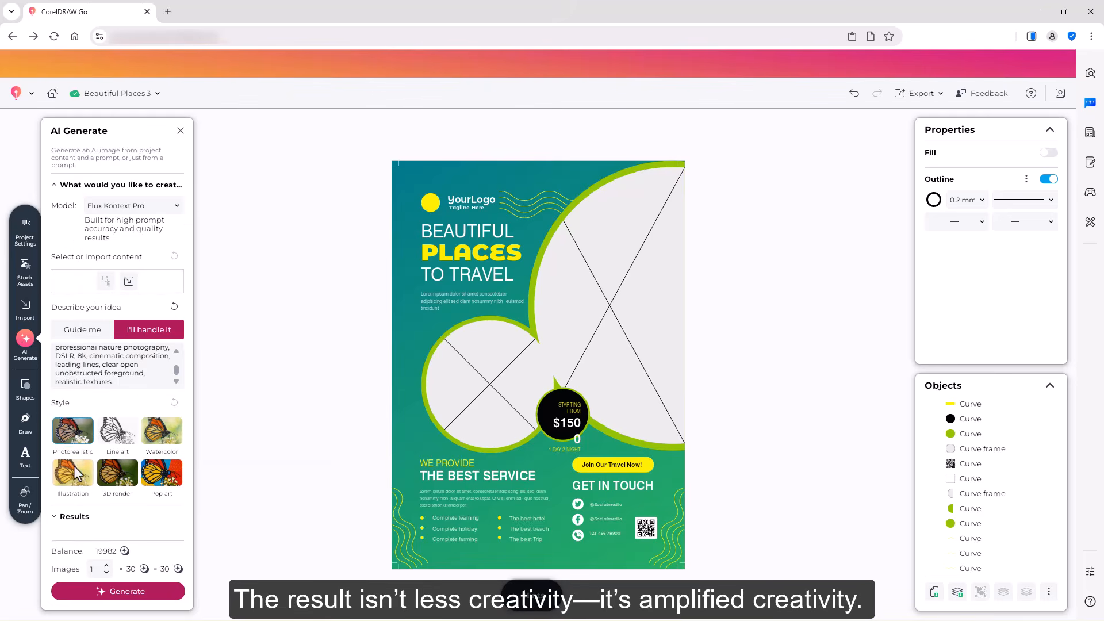
Step: Generate the beach image and place it into the large curved frame, scaled down to fit
left_click(133, 597)
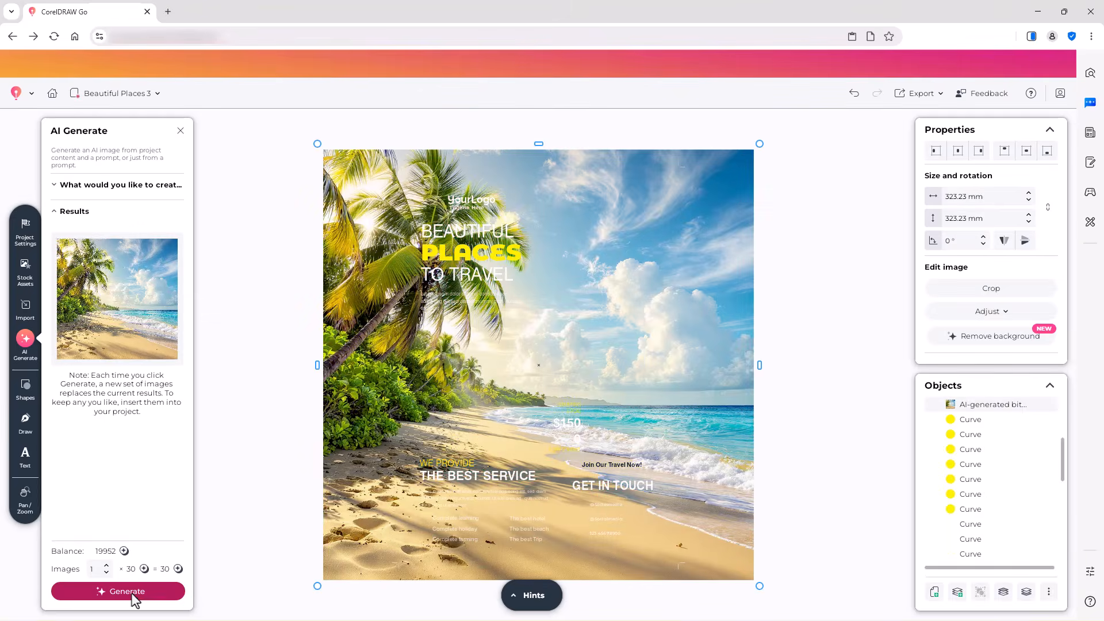
left_click_drag(759, 145, 547, 352)
left_click_drag(443, 446, 672, 293)
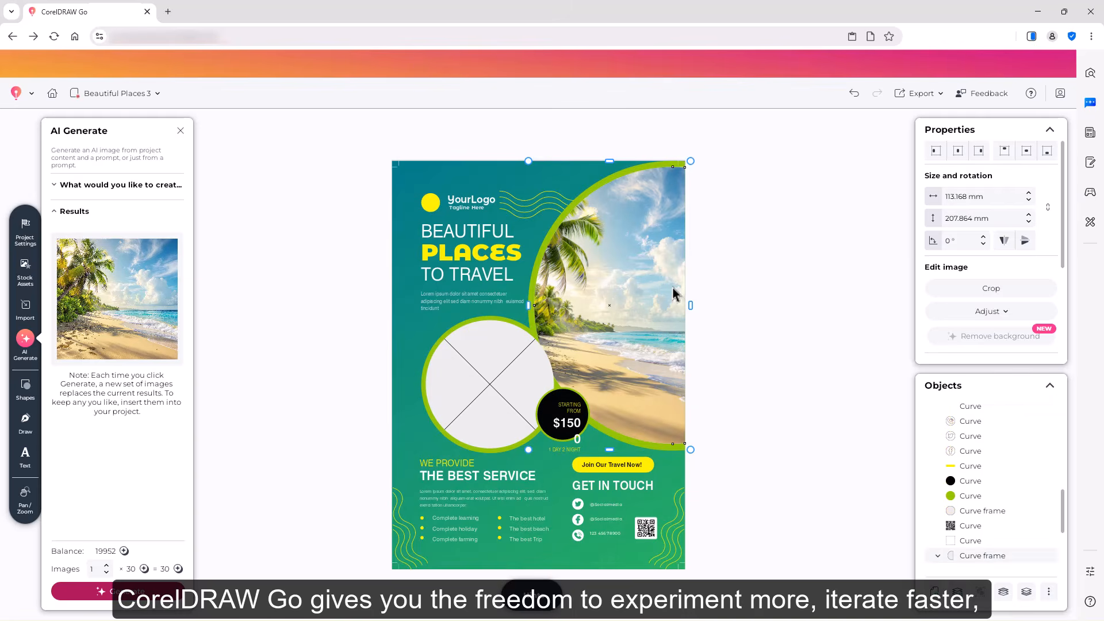
Step: Reset the idea description and import Remix After.png as the reference content for AI Generate
left_click(54, 211)
left_click(58, 184)
left_click(174, 306)
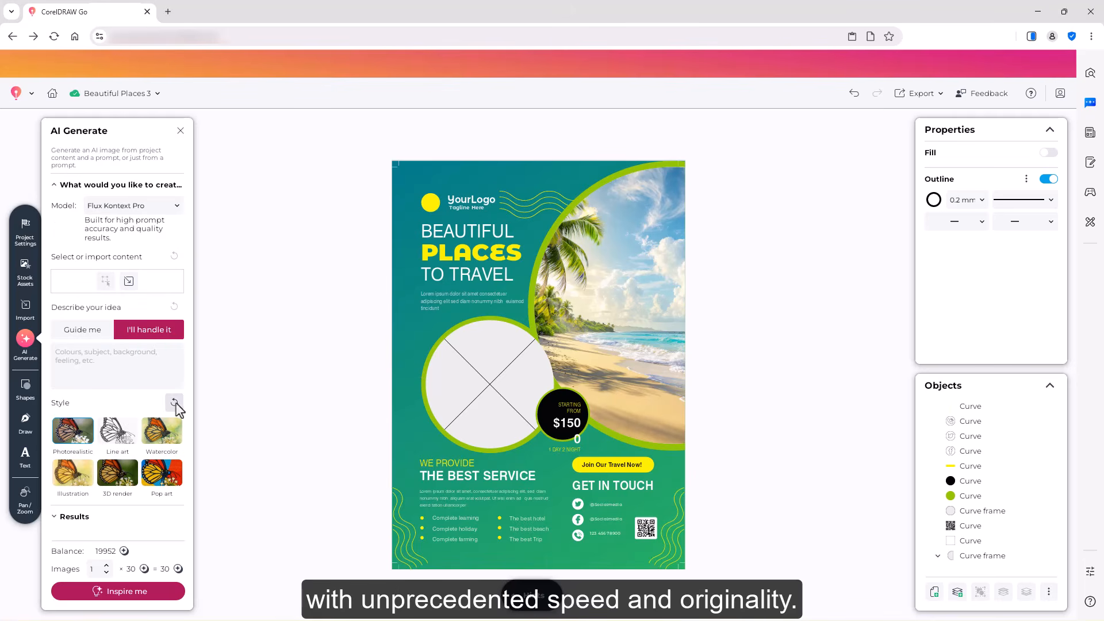
left_click(129, 280)
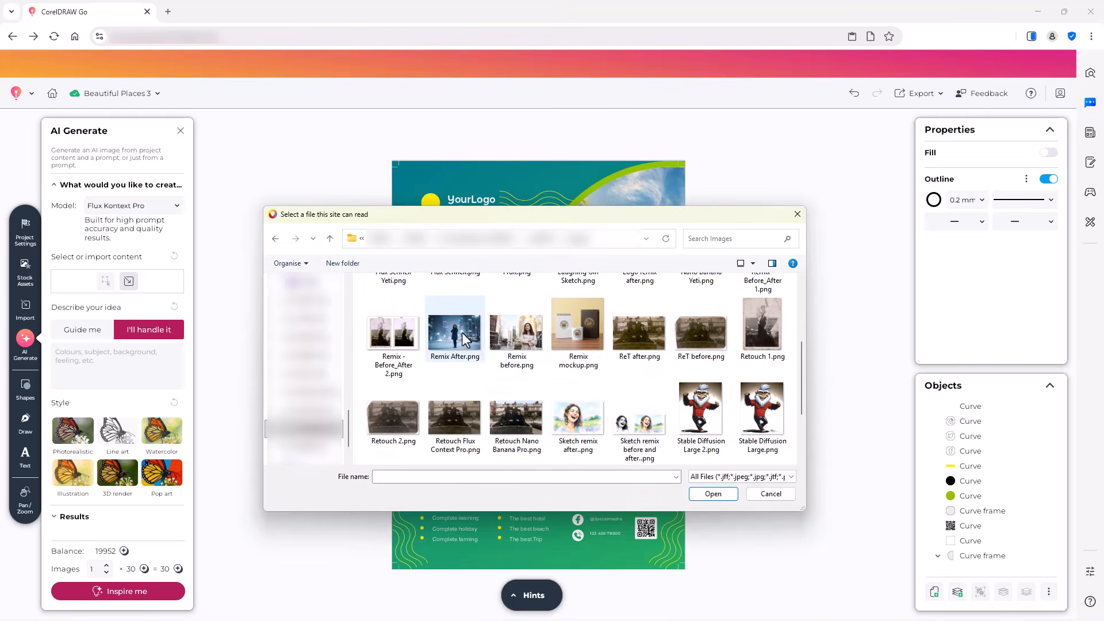
left_click(455, 335)
left_click(713, 494)
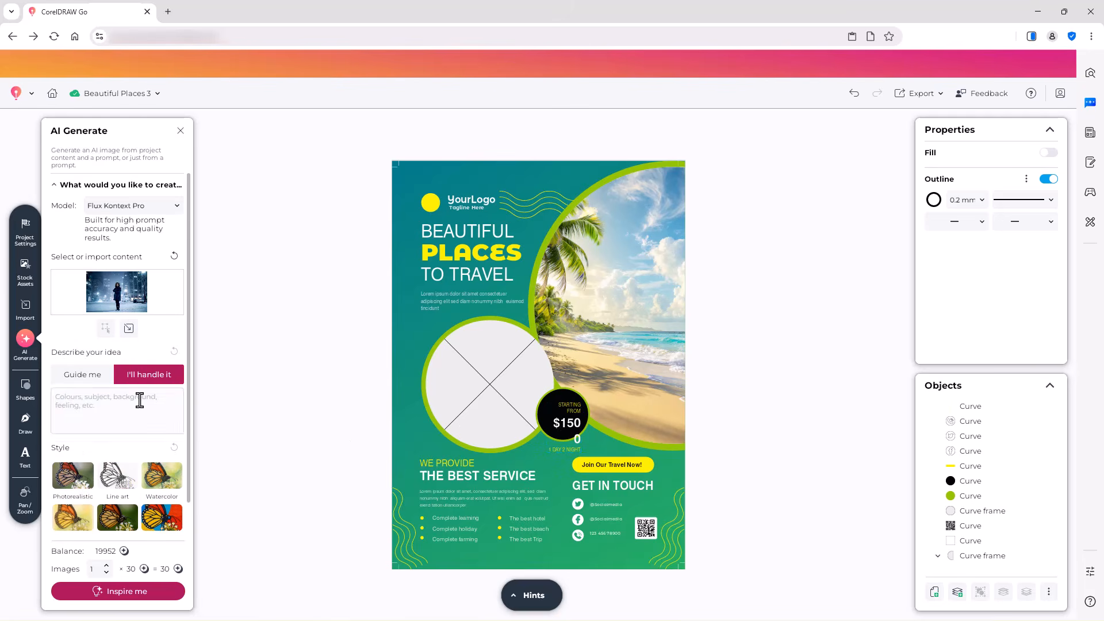
Step: Generate an image from the prompt "Place this girl in a blue swimsuit on a golden beach in sunshine", then scale it down over the circular frame
left_click(72, 399)
type("p")
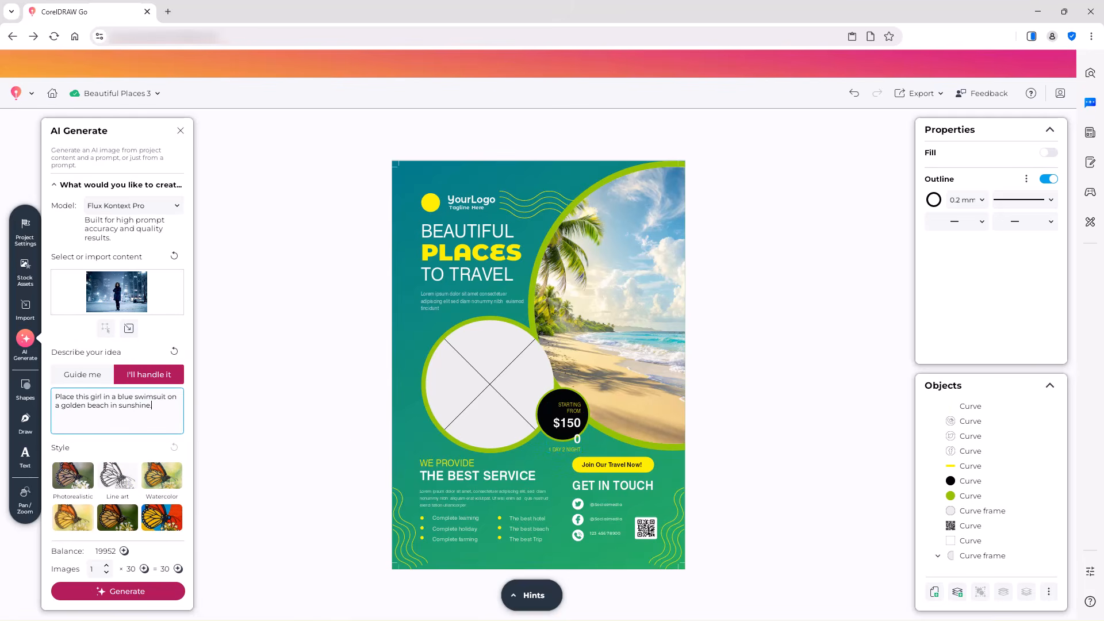
left_click(104, 592)
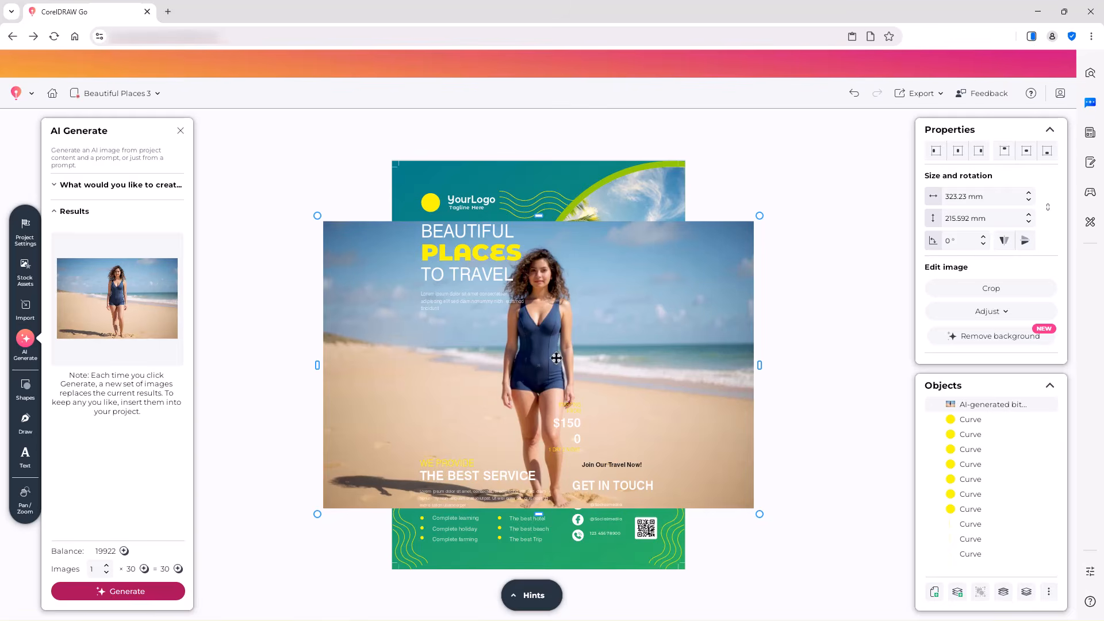
left_click_drag(761, 218, 537, 369)
left_click_drag(430, 440, 489, 390)
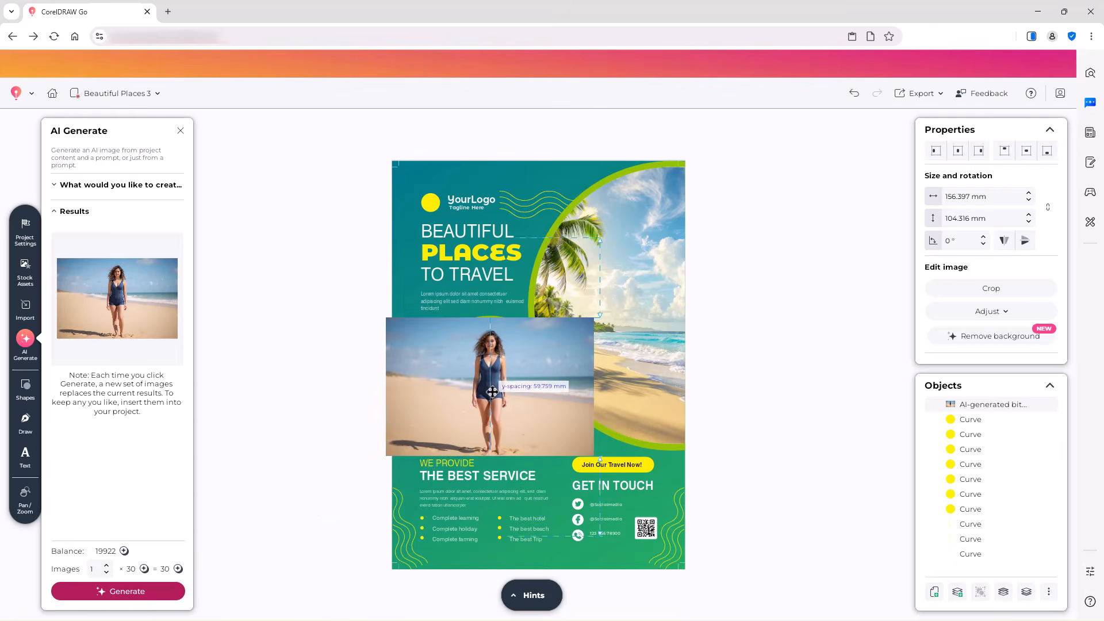